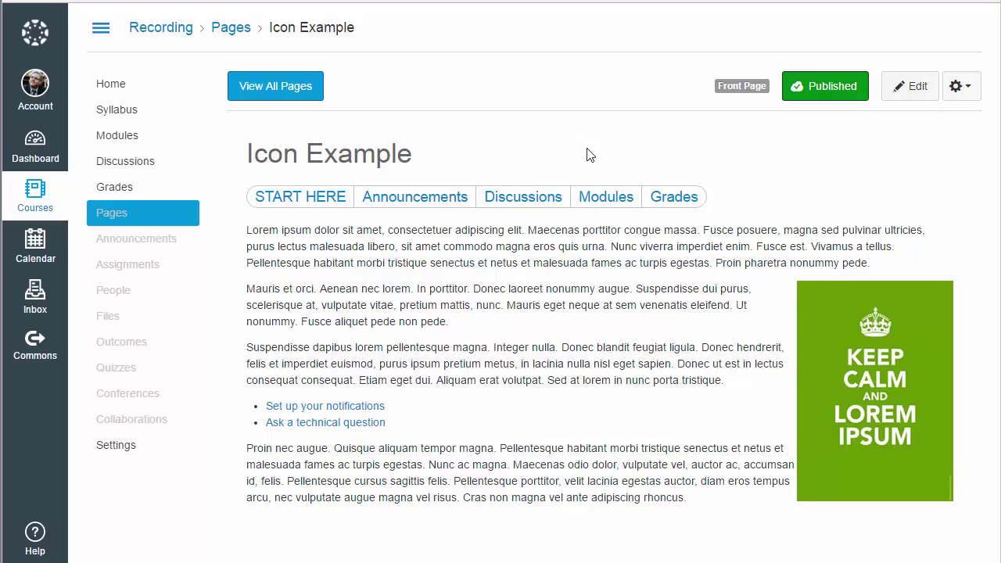
Step: Put the Icon Example page in edit mode and scroll down to the bulleted support links
{"action": "left_click", "coordinate": [913, 97]}
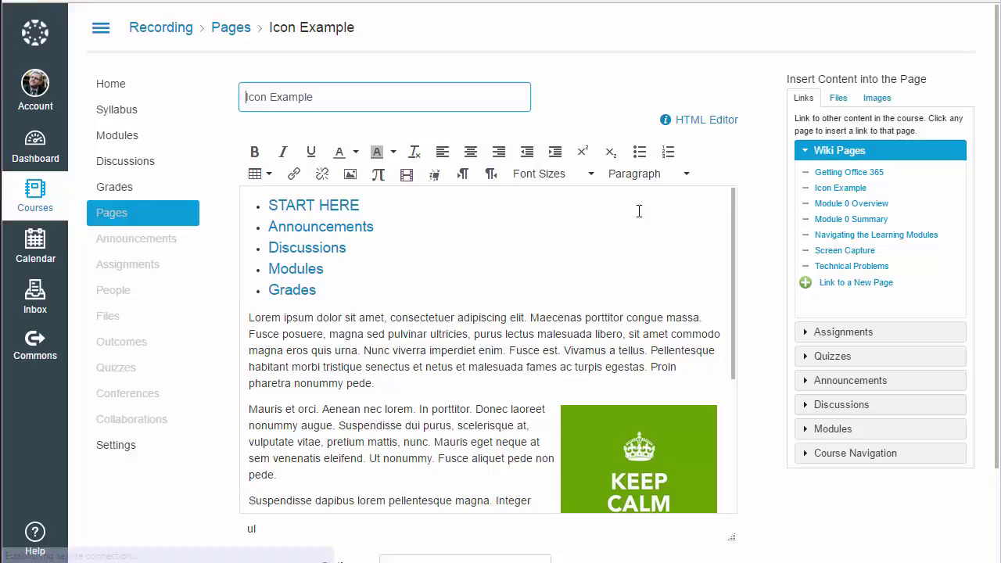
{"action": "scroll", "coordinate": [536, 235], "scroll_direction": "down", "scroll_amount": 5}
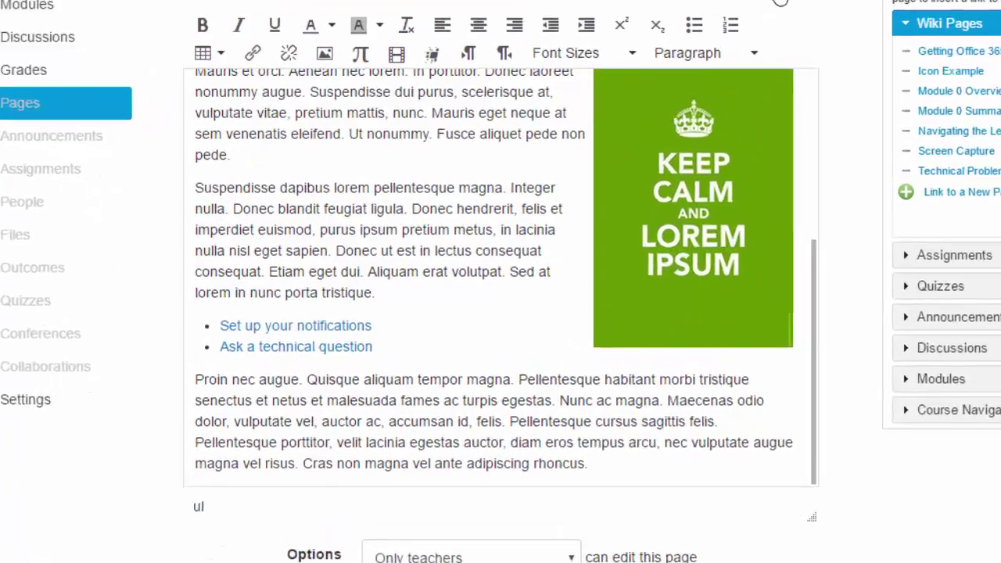
Step: In the HTML source, add class="icon-message" to the 'Set up your notifications' link tag
{"action": "left_click", "coordinate": [706, 43]}
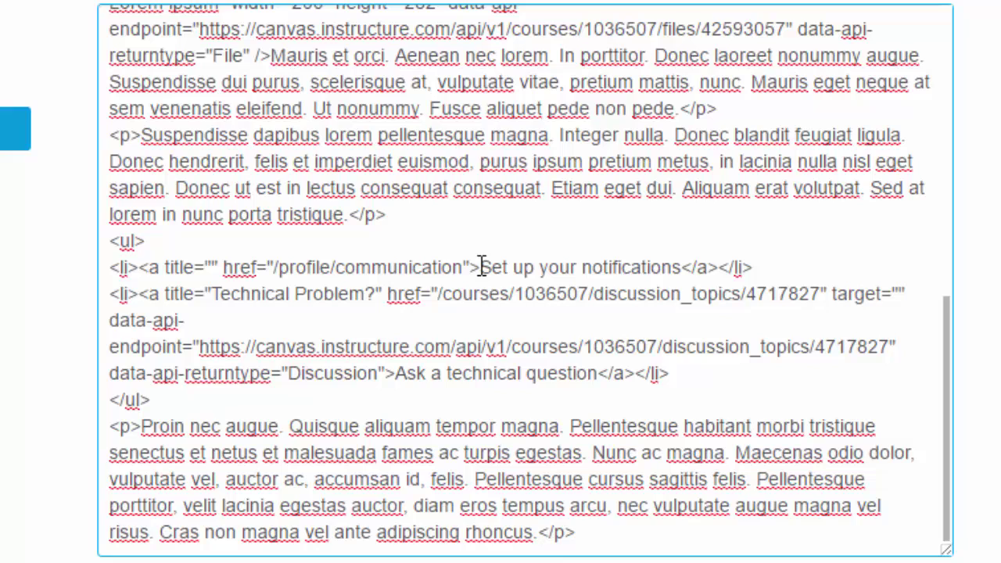
{"action": "left_click_drag", "start_coordinate": [481, 267], "coordinate": [682, 270]}
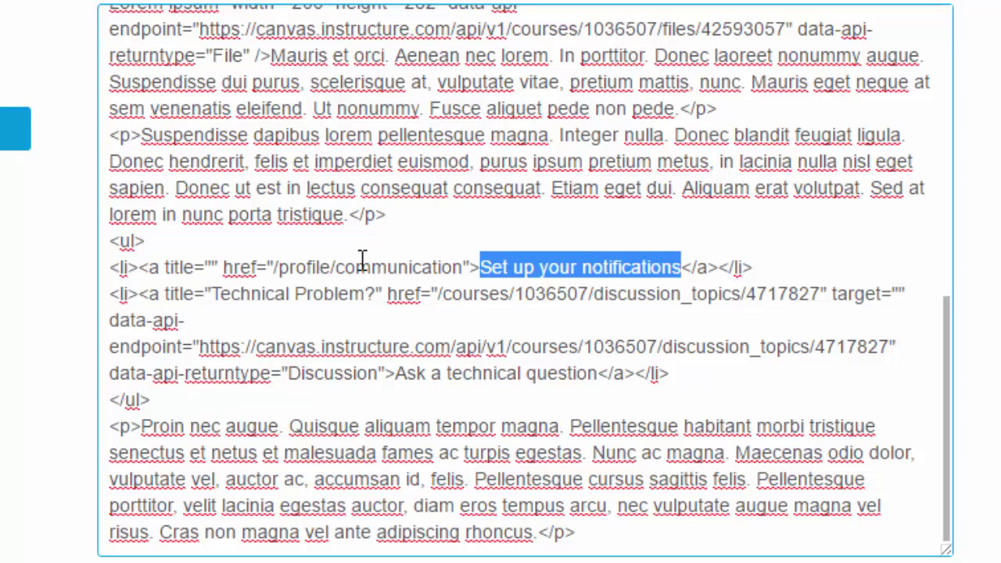
{"action": "double_click", "coordinate": [155, 268]}
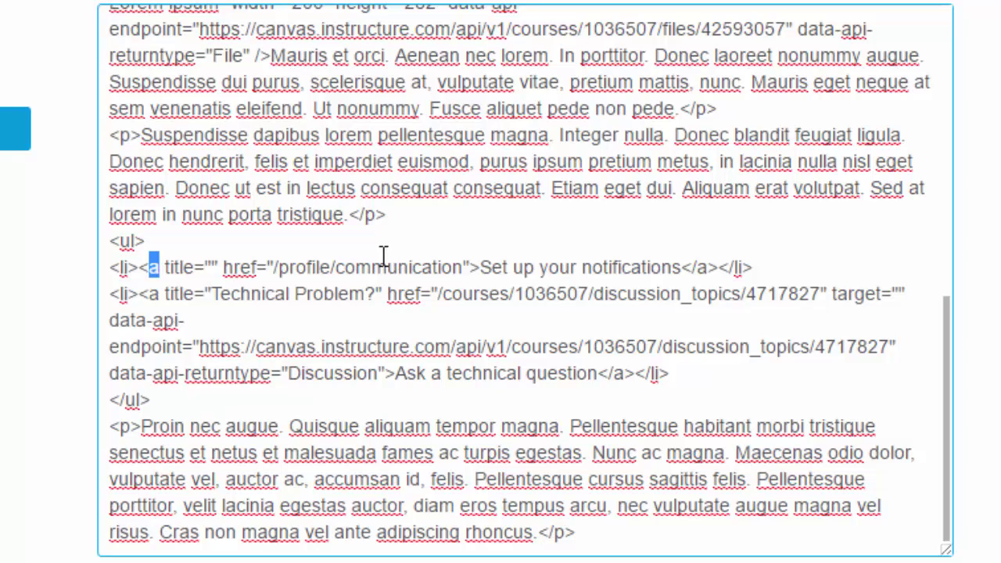
{"action": "left_click", "coordinate": [163, 266]}
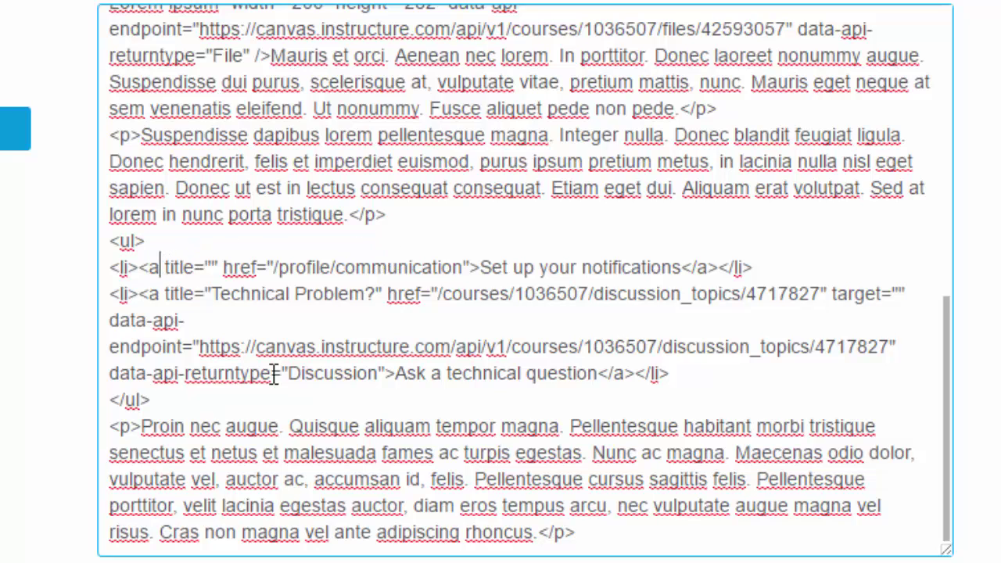
{"action": "type", "text": "class"}
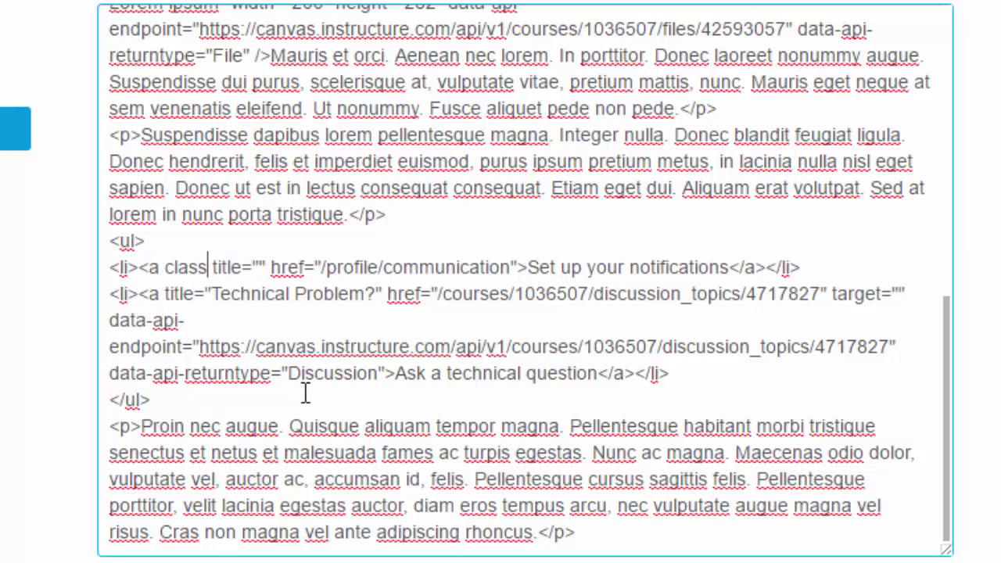
{"action": "type", "text": "=\""}
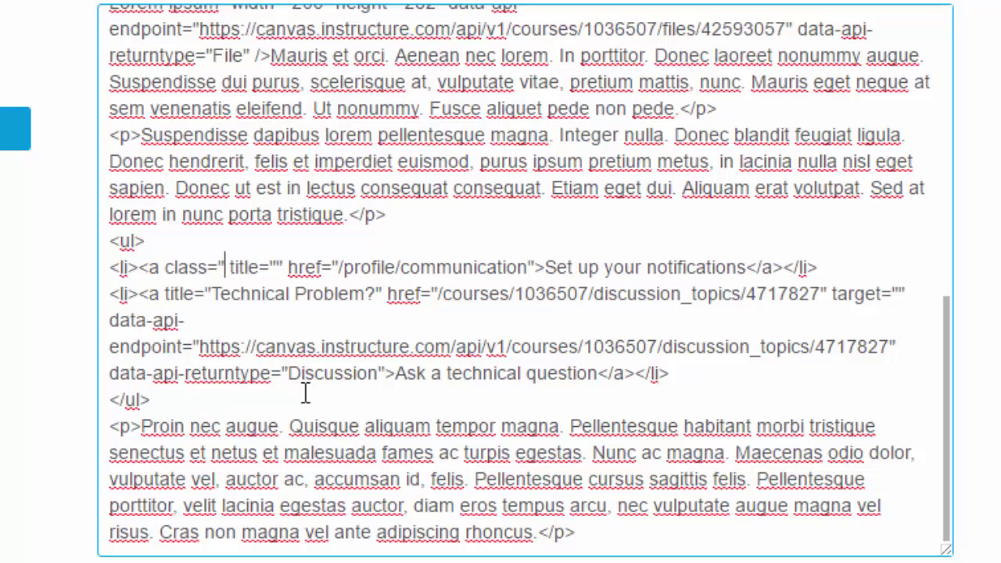
{"action": "type", "text": "ic"}
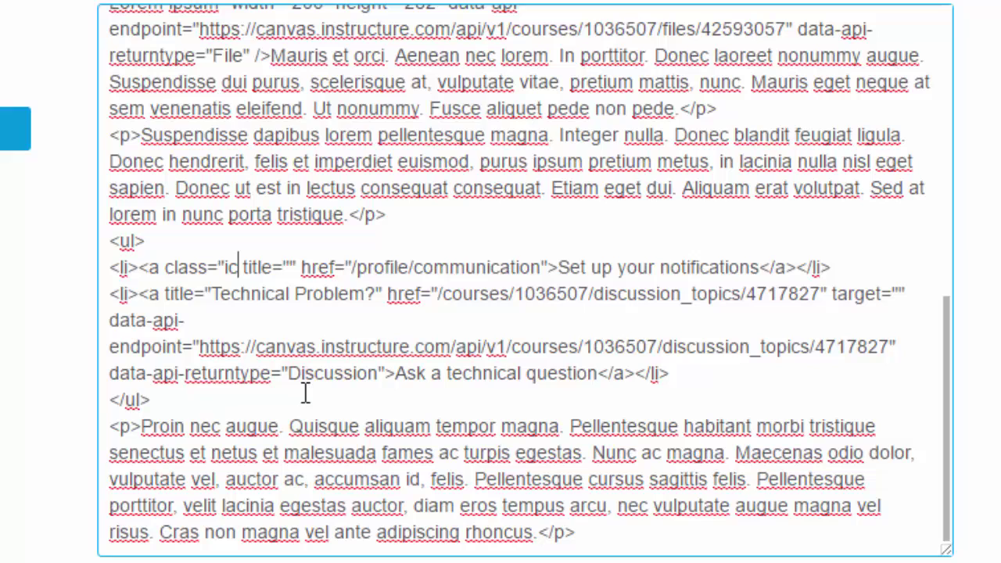
{"action": "type", "text": "on-"}
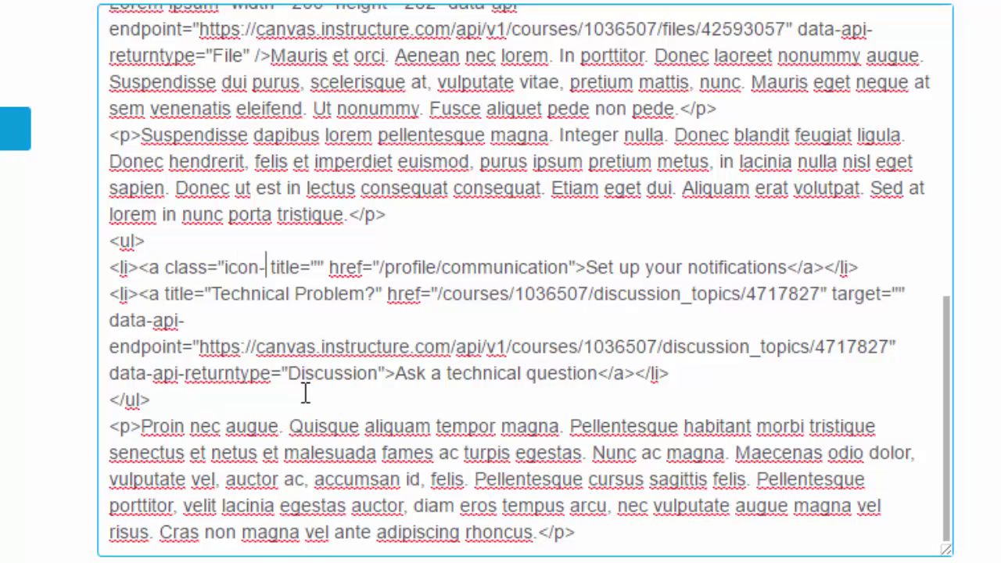
{"action": "type", "text": "message"}
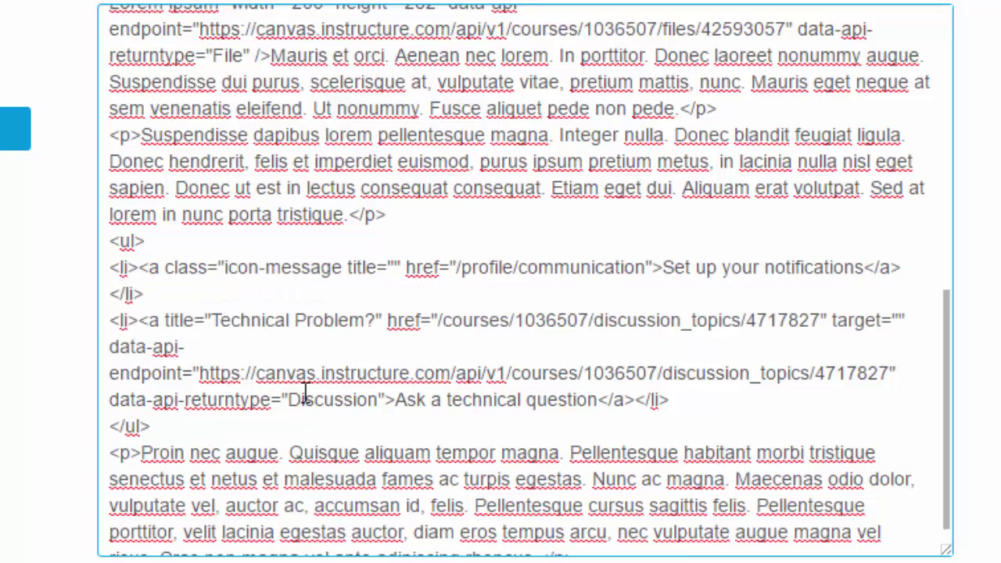
{"action": "type", "text": "\""}
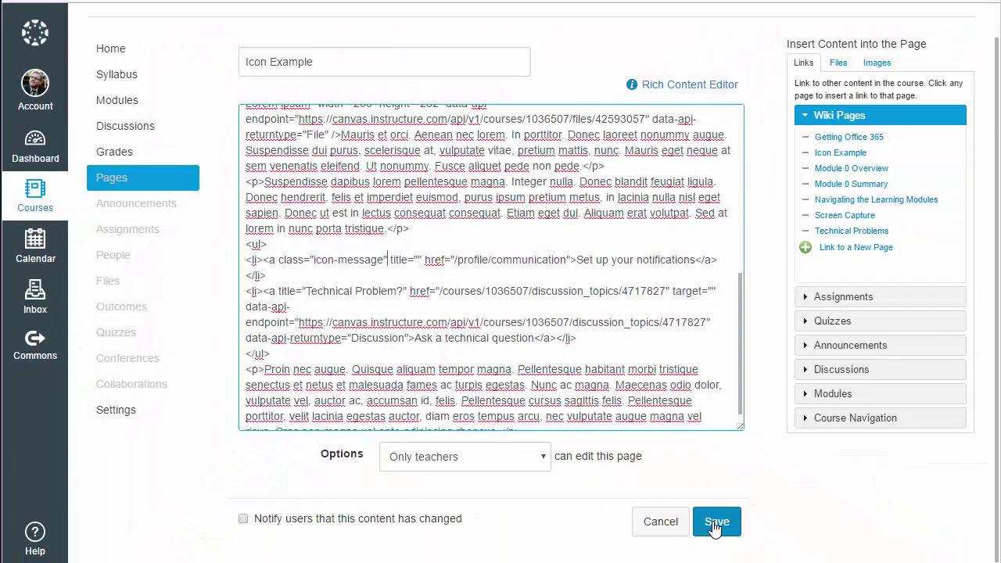
Step: Save the Icon Example page so an envelope icon appears beside 'Set up your notifications'
{"action": "left_click", "coordinate": [713, 529]}
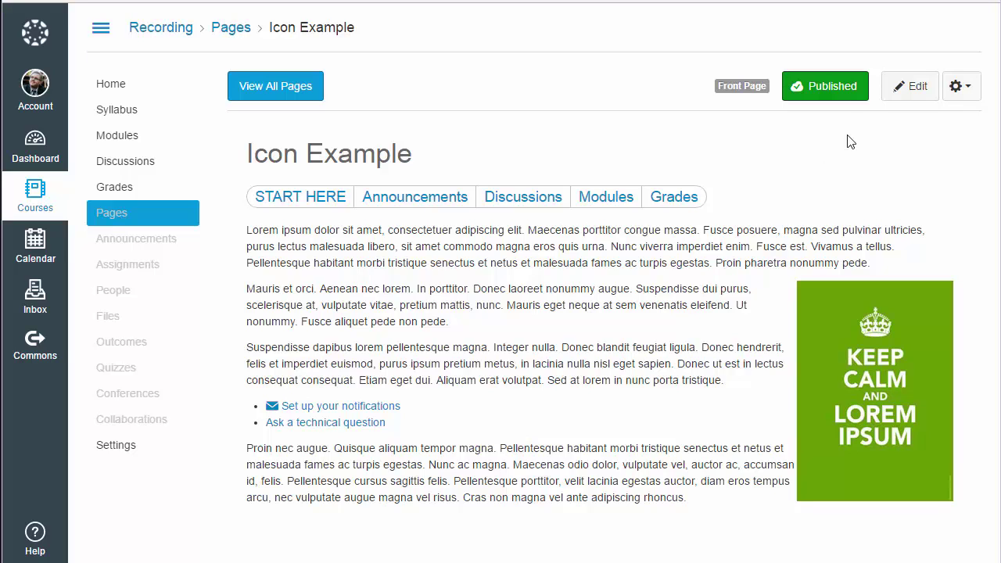
Step: Reopen the page's HTML source and add icon-forward to START HERE and icon-announcement to Announcements
{"action": "left_click", "coordinate": [915, 88]}
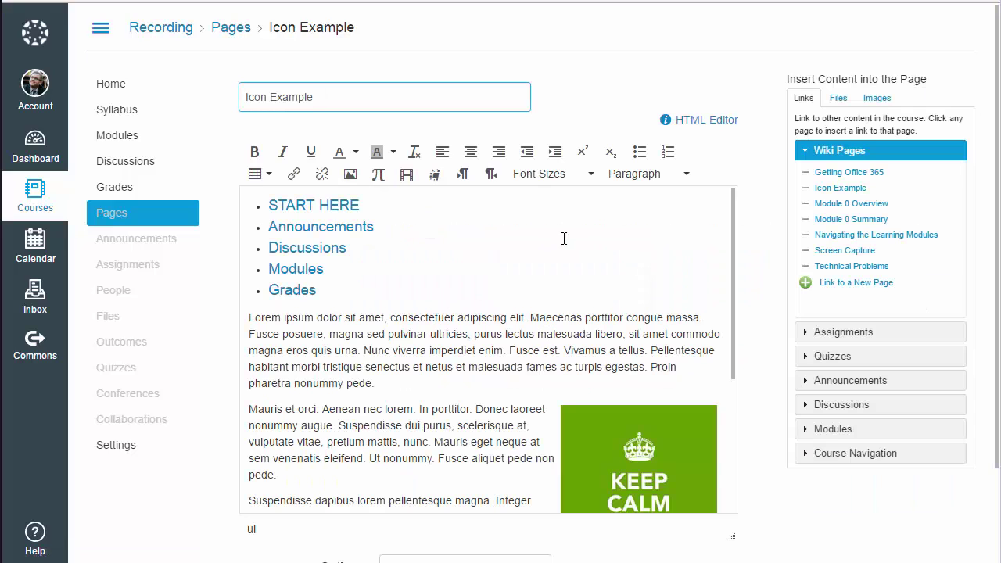
{"action": "left_click", "coordinate": [697, 122]}
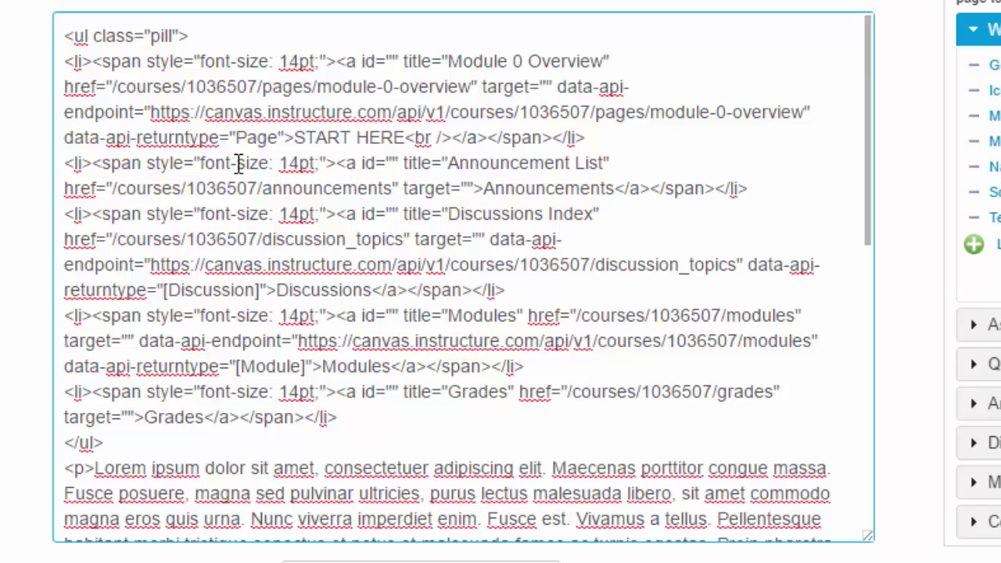
{"action": "left_click", "coordinate": [361, 61]}
{"action": "type", "text": "class "}
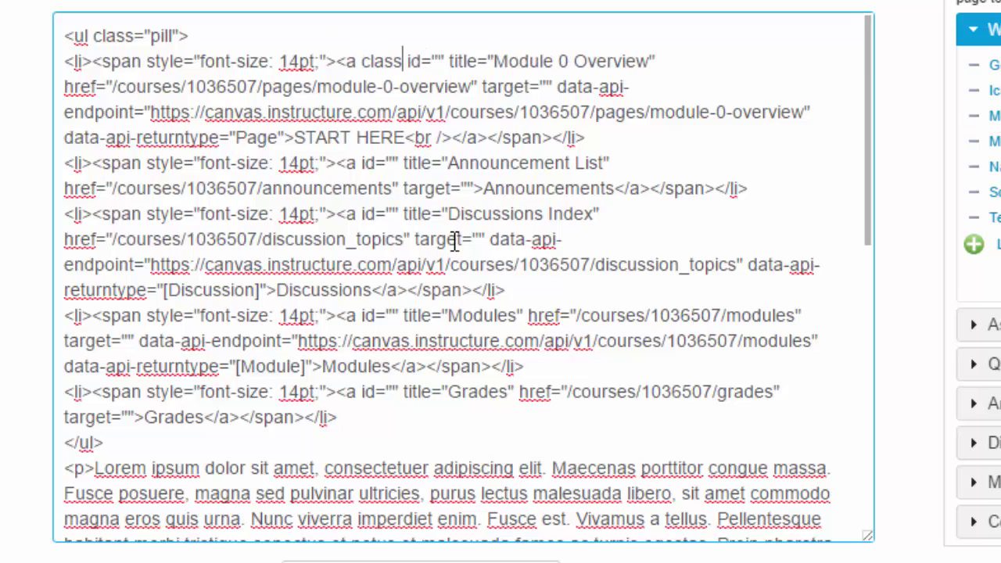
{"action": "type", "text": "=\"icon-forward\""}
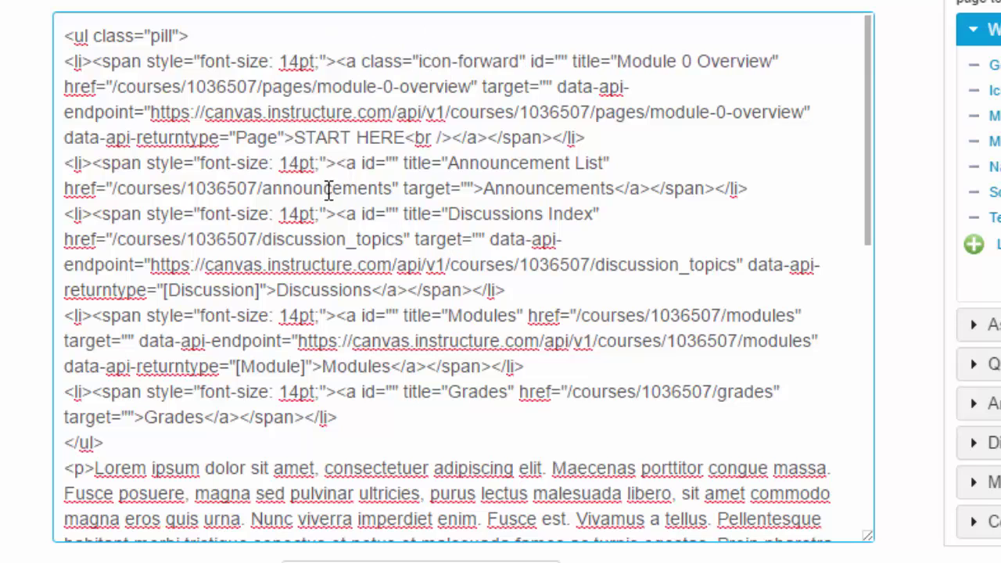
{"action": "left_click", "coordinate": [358, 162]}
{"action": "type", "text": "class=\"icon-"}
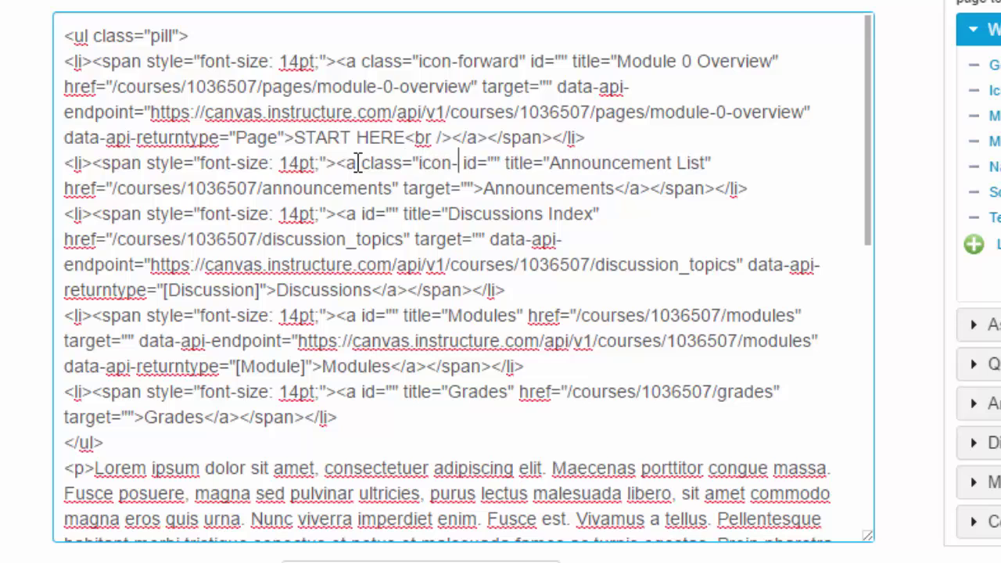
{"action": "type", "text": "announcement\""}
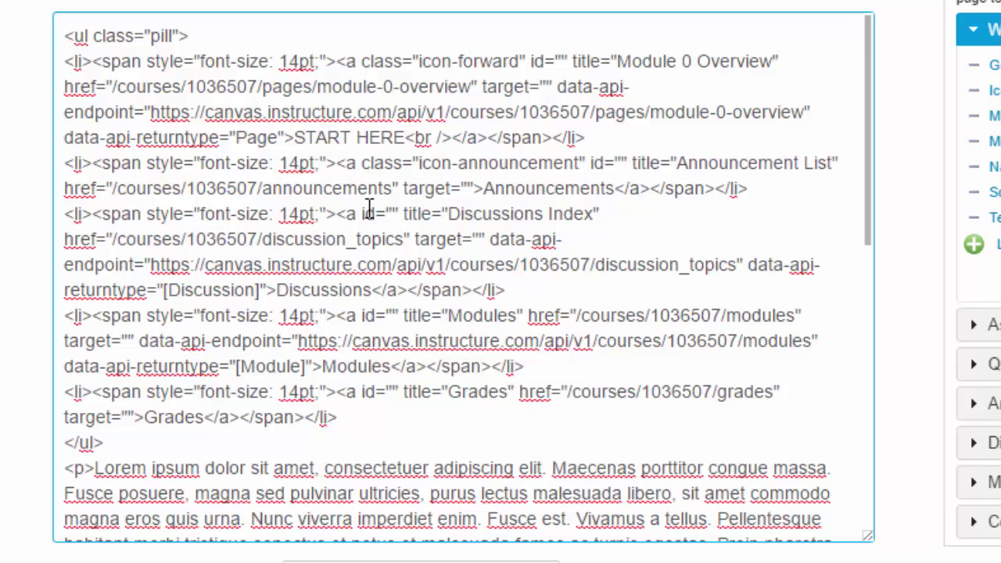
Step: Add icon-discussion to Discussions, icon-module to Modules and icon-pin to the Grades link tag
{"action": "left_click", "coordinate": [357, 213]}
{"action": "type", "text": "class=\"icon-dis "}
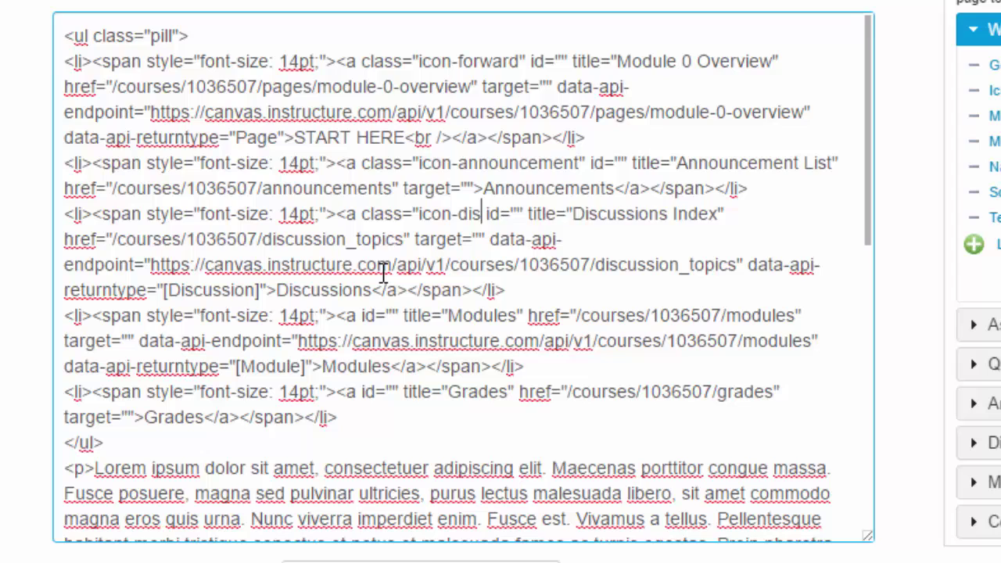
{"action": "type", "text": "cussions"}
{"action": "key", "text": "BackSpace"}
{"action": "type", "text": "\""}
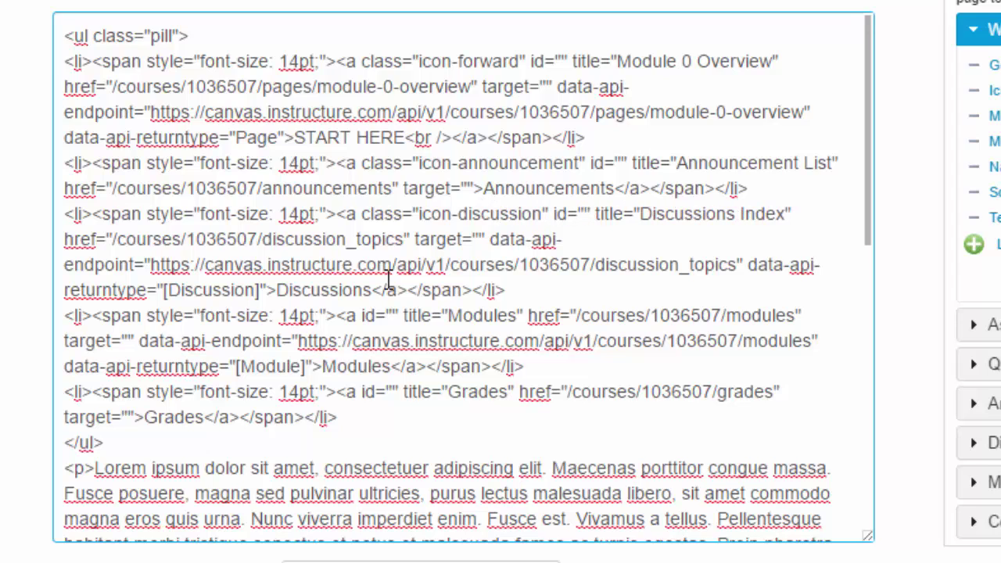
{"action": "left_click", "coordinate": [357, 316]}
{"action": "type", "text": "class=\"icon- "}
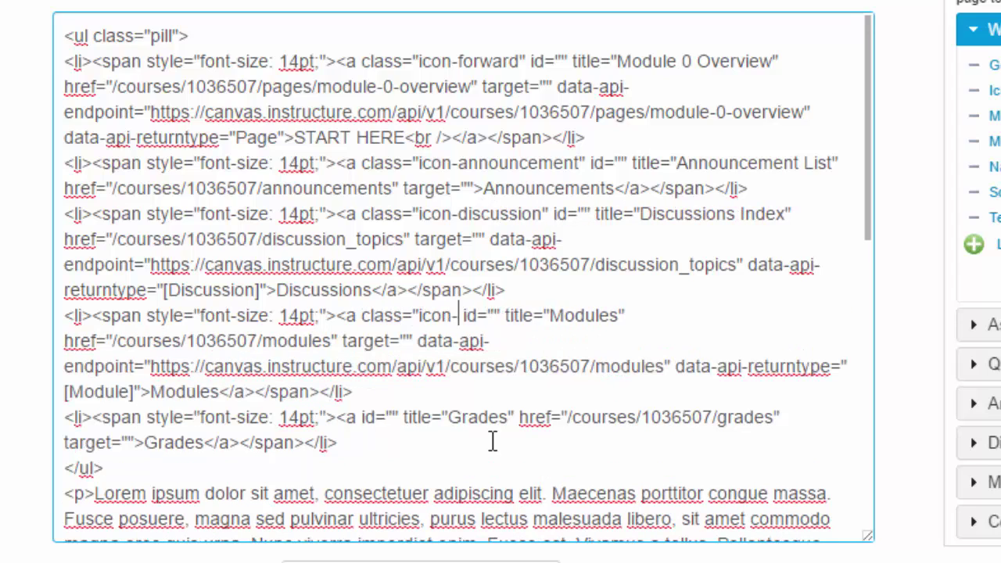
{"action": "type", "text": "module\""}
{"action": "left_click", "coordinate": [360, 417]}
{"action": "type", "text": "class"}
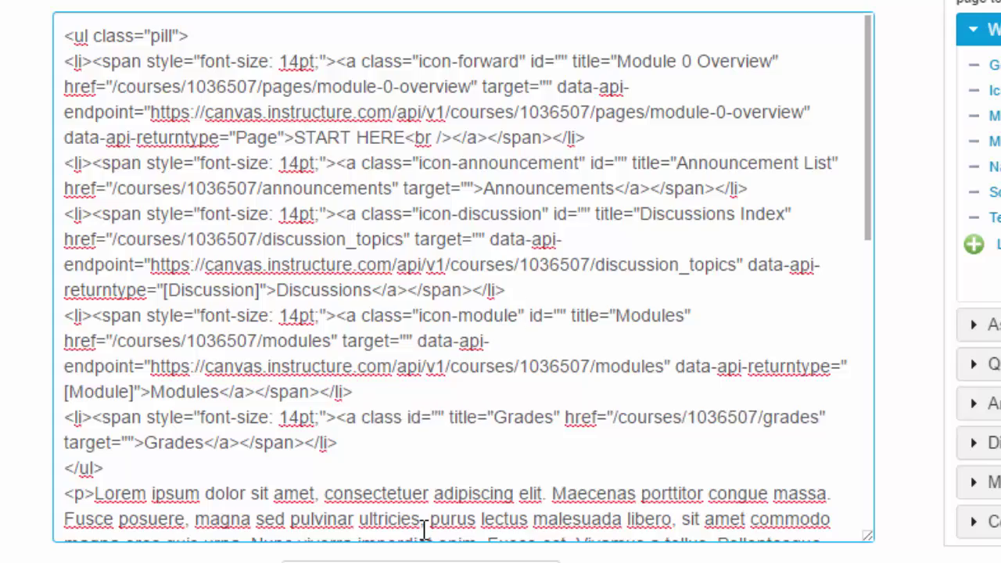
{"action": "type", "text": "=\"icon-pin"}
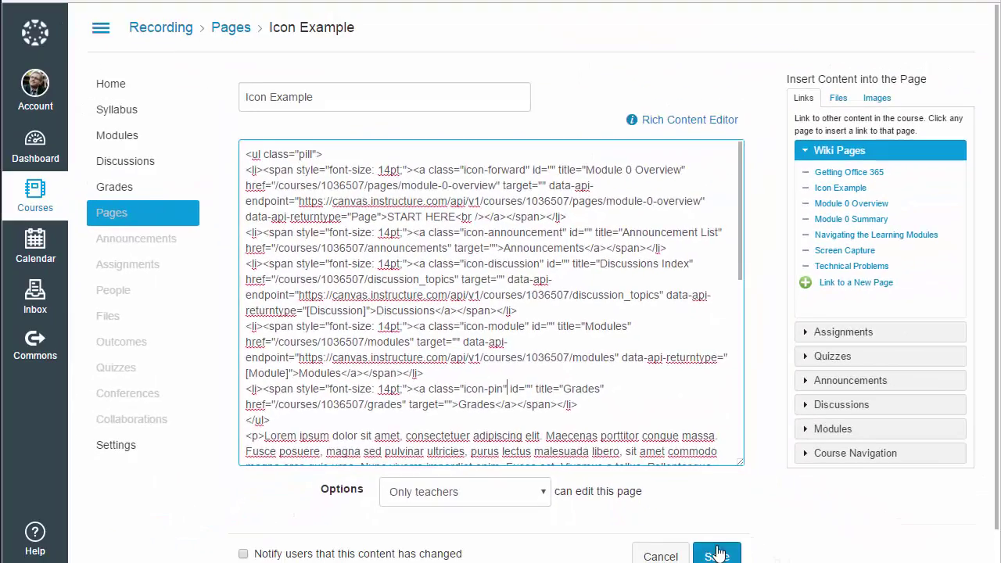
Step: Save the Icon Example page so all five pill links from START HERE to Grades show icons
{"action": "left_click", "coordinate": [715, 551]}
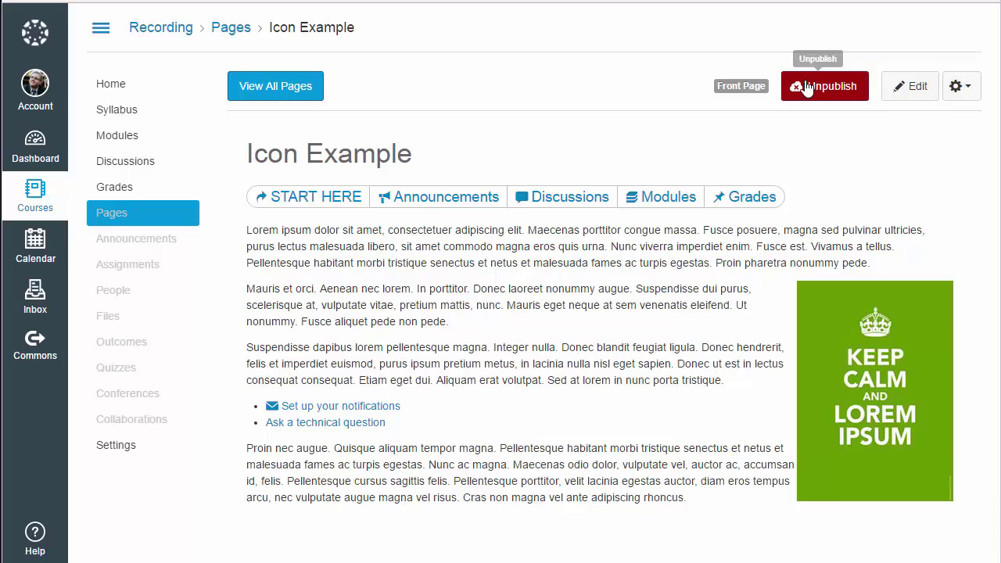
{"action": "left_click", "coordinate": [931, 84]}
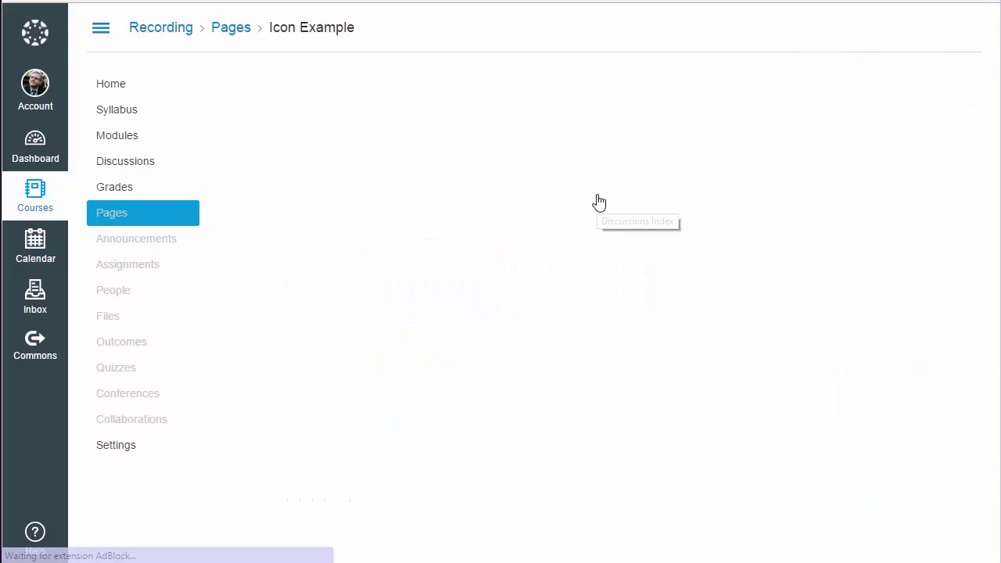
{"action": "scroll", "coordinate": [482, 369], "scroll_direction": "down", "scroll_amount": 2}
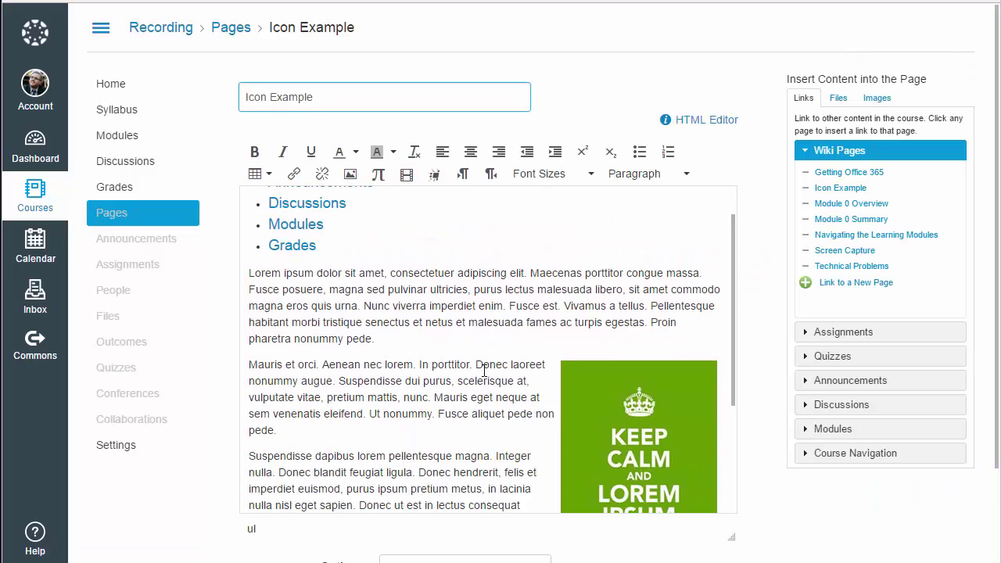
{"action": "scroll", "coordinate": [430, 352], "scroll_direction": "down", "scroll_amount": 2}
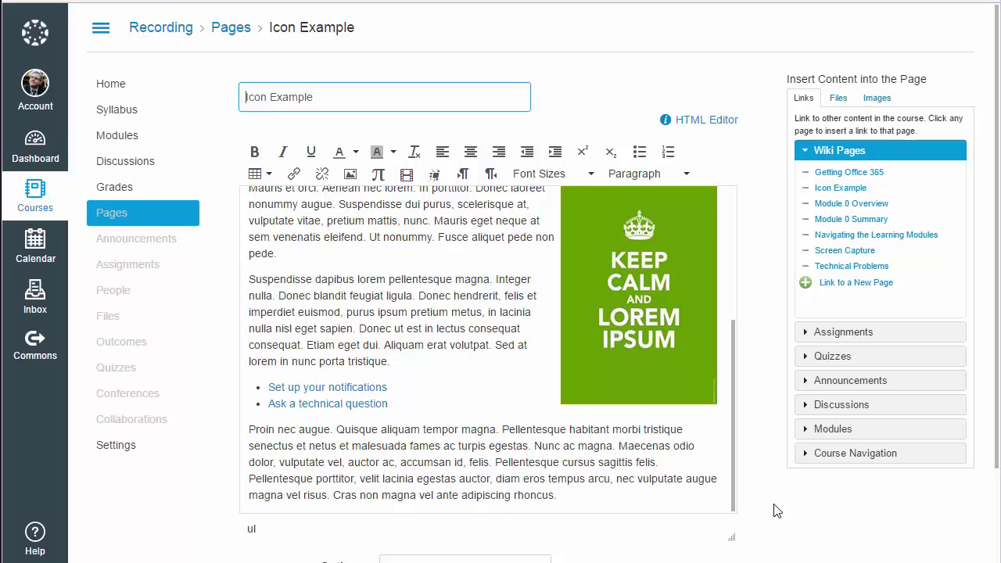
{"action": "scroll", "coordinate": [777, 511], "scroll_direction": "down", "scroll_amount": 2}
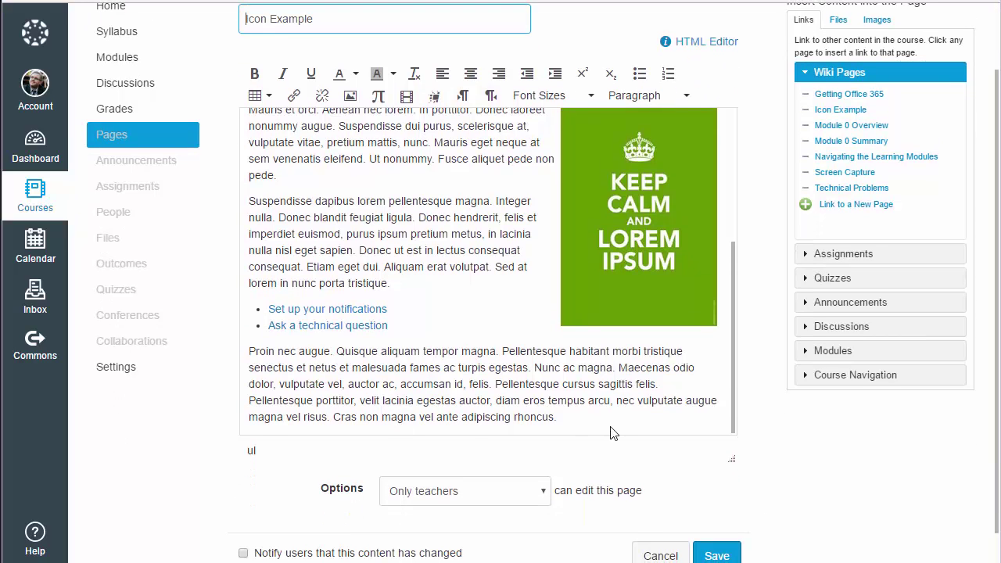
{"action": "left_click", "coordinate": [662, 556]}
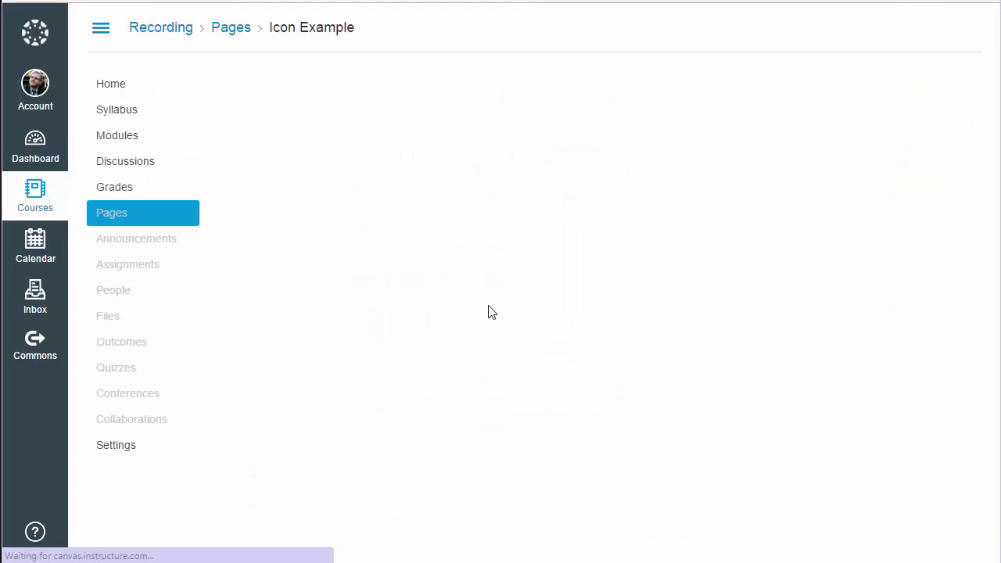